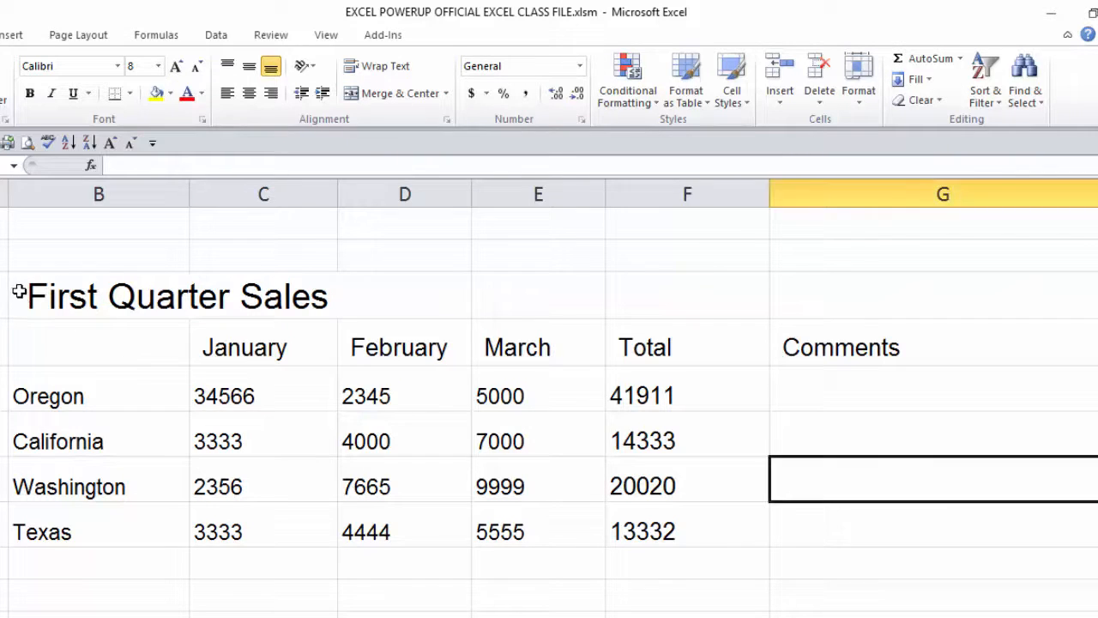
Merge and center the "First Quarter Sales" title across columns B to G.
{"action": "left_click_drag", "start_coordinate": [21, 297], "coordinate": [873, 285]}
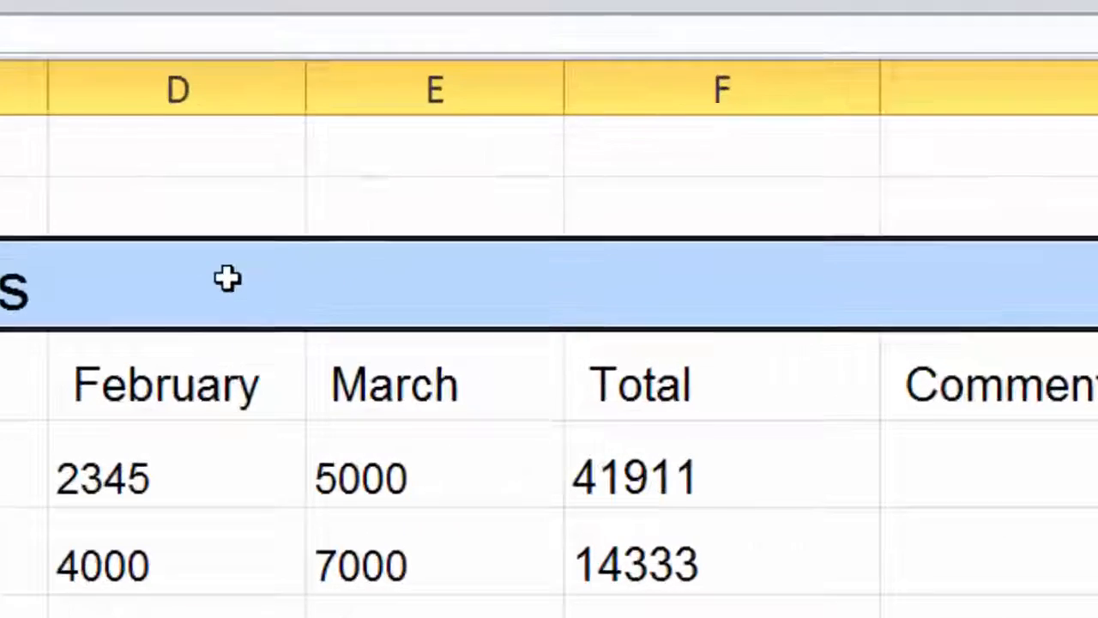
{"action": "right_click", "coordinate": [296, 291]}
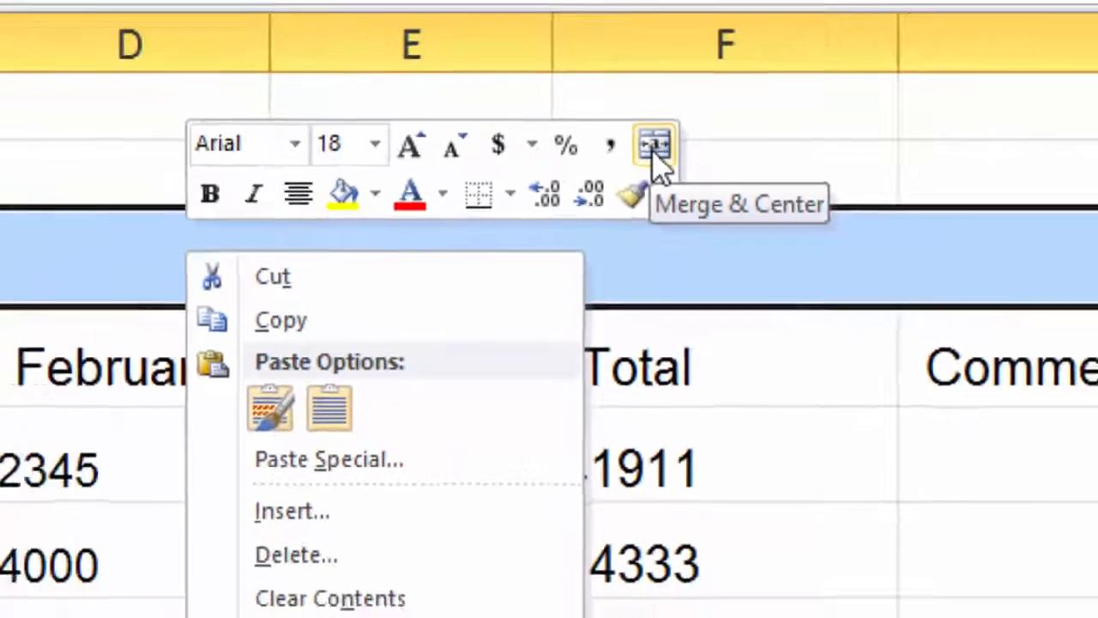
{"action": "left_click", "coordinate": [660, 129]}
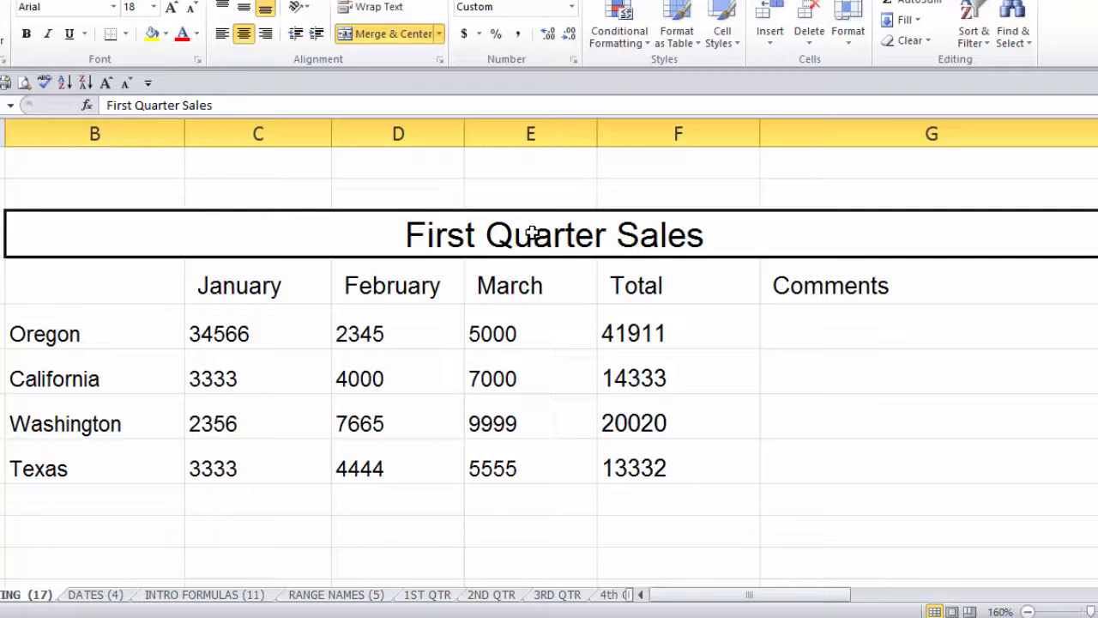
Fill the merged title cell with the purple theme color and make its text bold.
{"action": "right_click", "coordinate": [391, 237]}
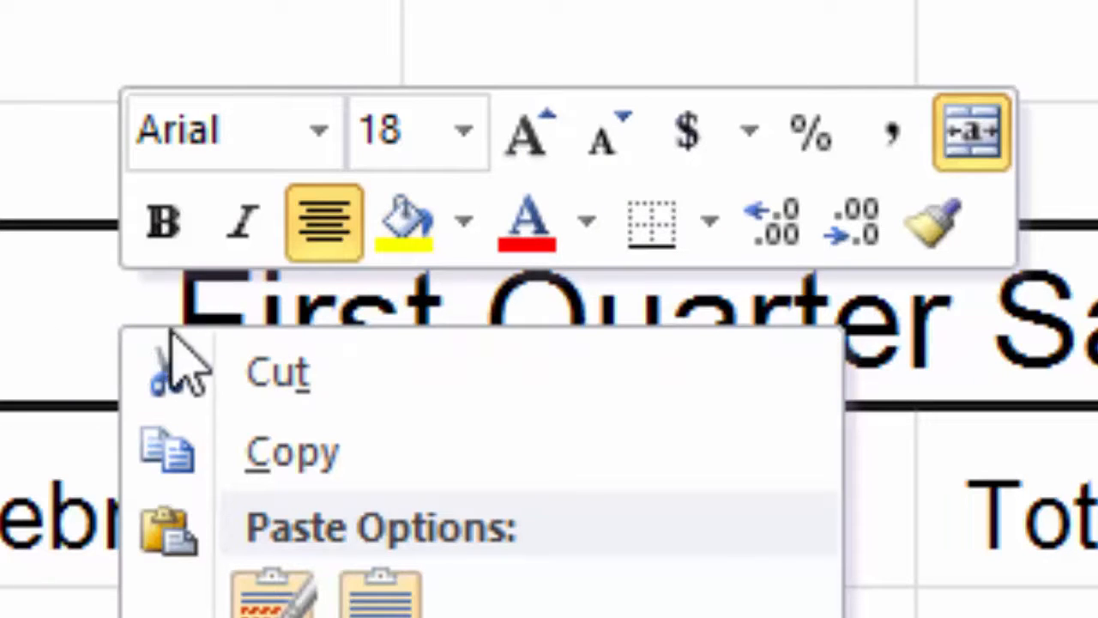
{"action": "left_click", "coordinate": [474, 243]}
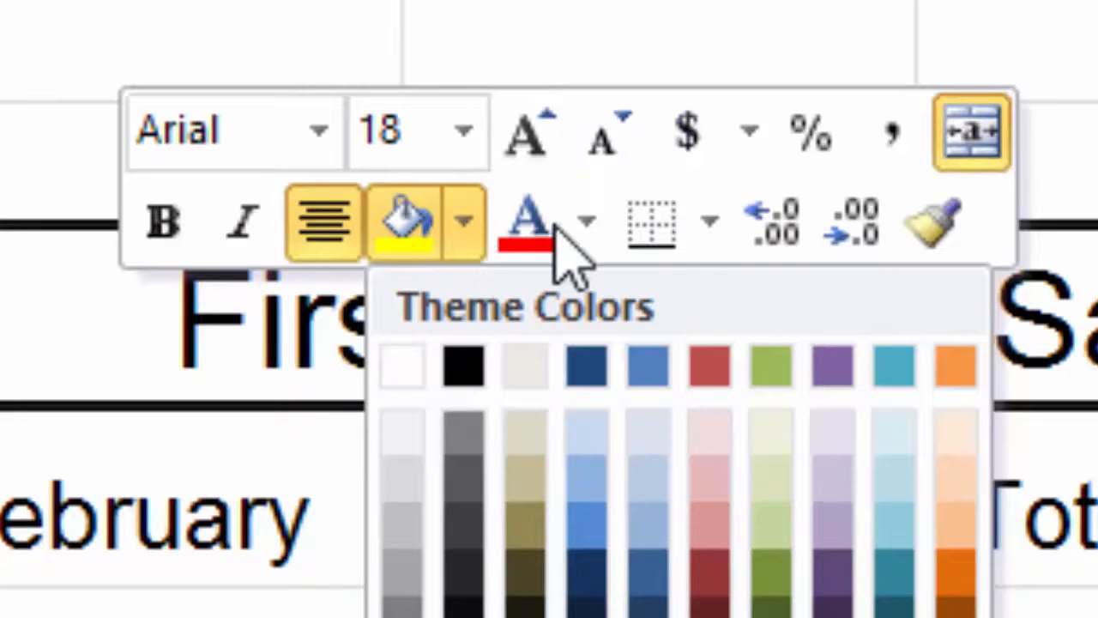
{"action": "left_click", "coordinate": [832, 365]}
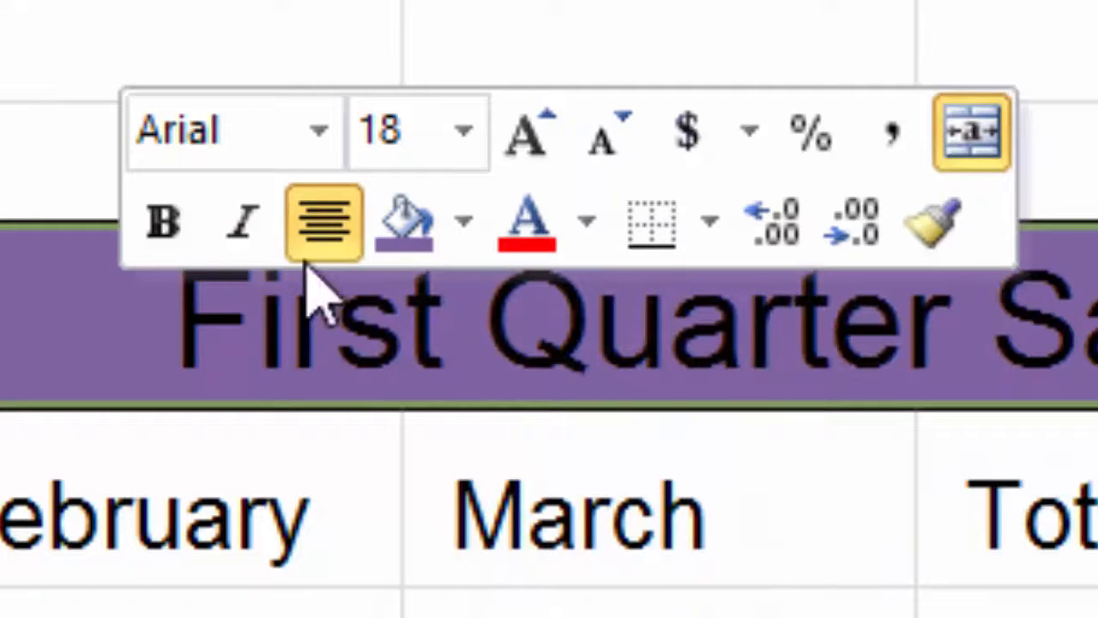
{"action": "left_click", "coordinate": [178, 249]}
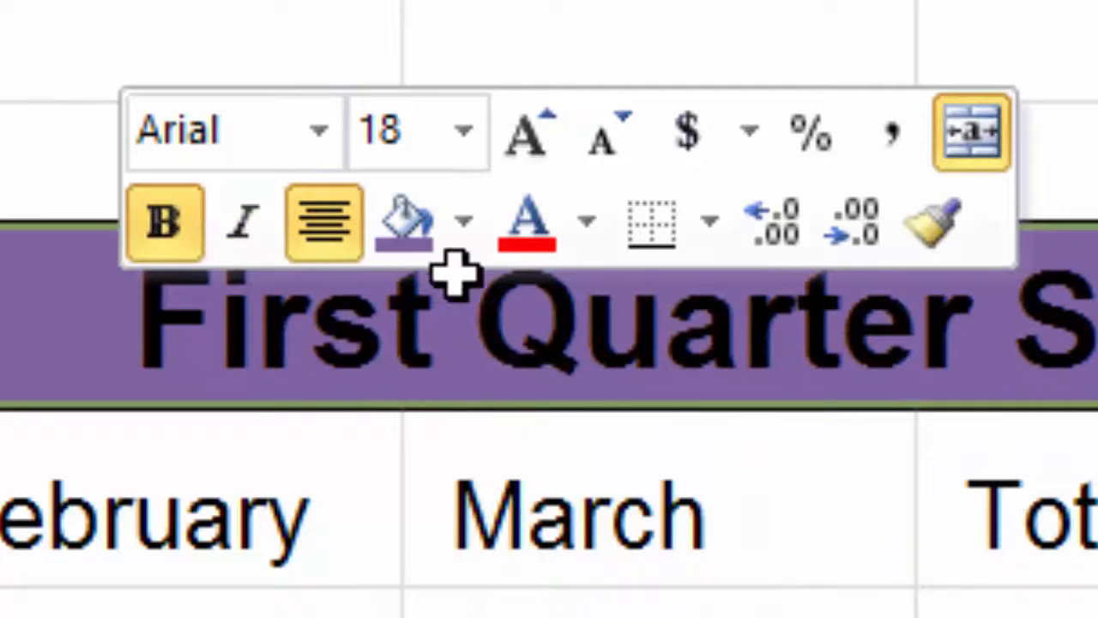
Color the title text light beige and surround the title cell with a Thick Box Border.
{"action": "left_click", "coordinate": [587, 225]}
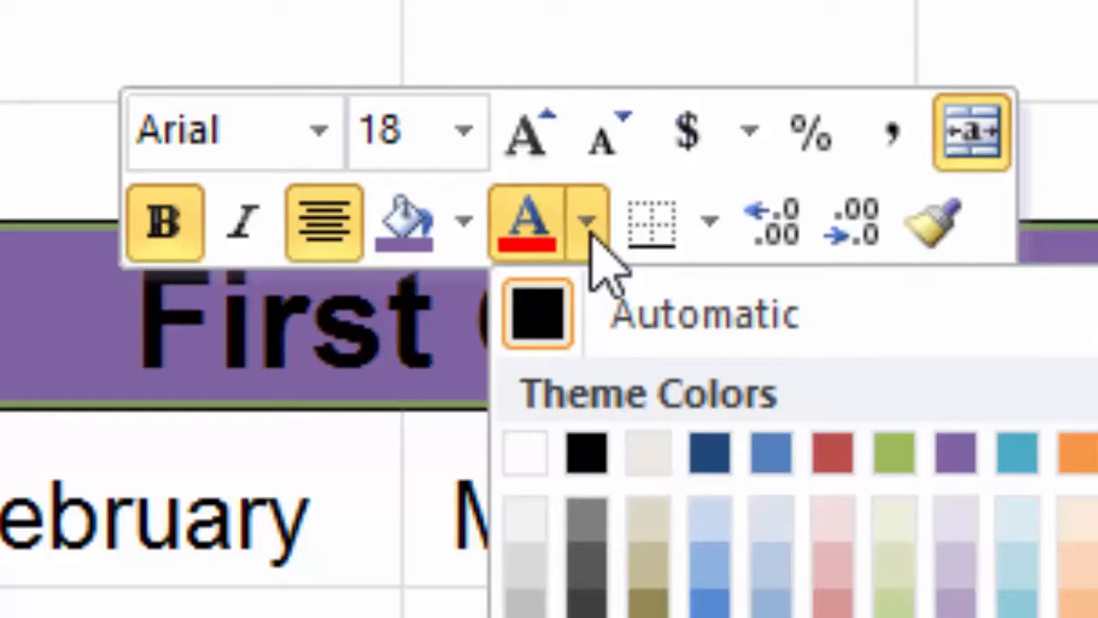
{"action": "left_click", "coordinate": [650, 468]}
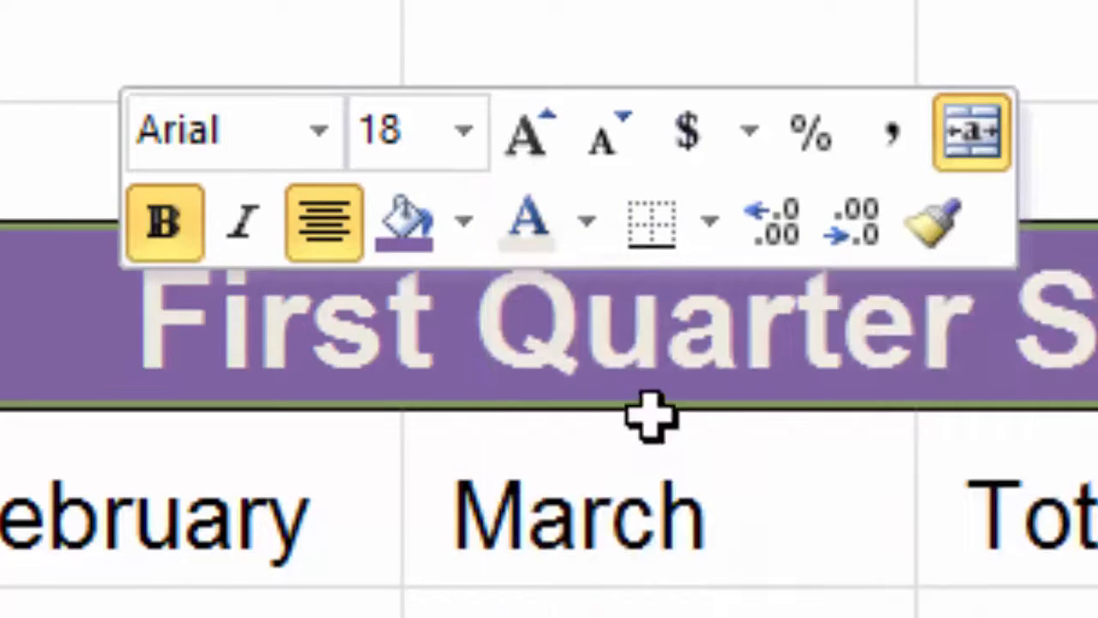
{"action": "left_click", "coordinate": [710, 225]}
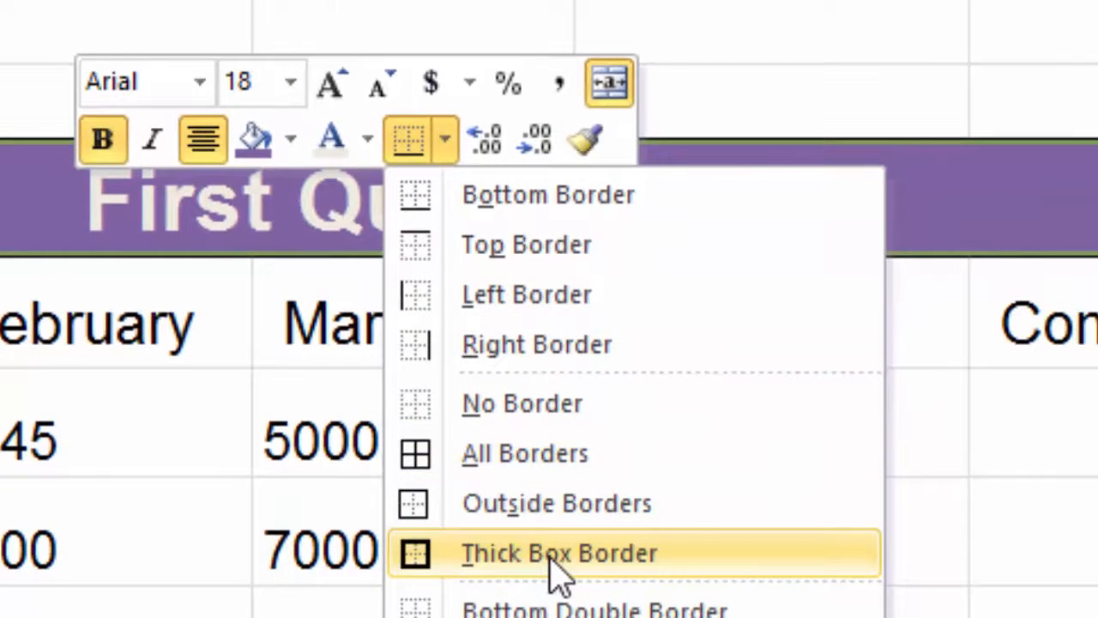
{"action": "left_click", "coordinate": [551, 559]}
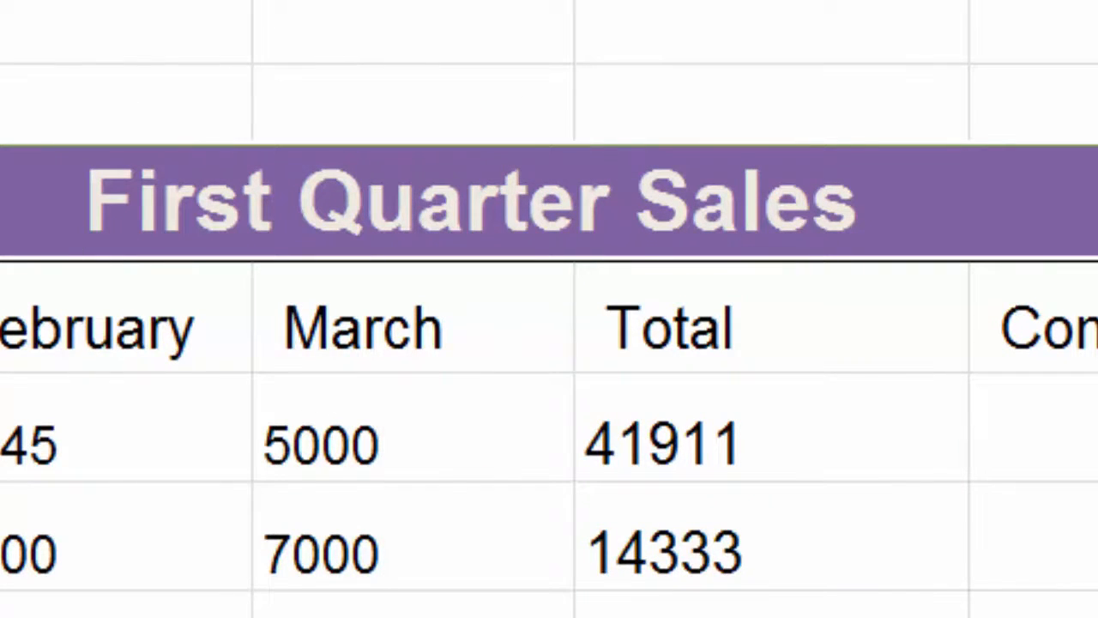
{"action": "left_click", "coordinate": [549, 614]}
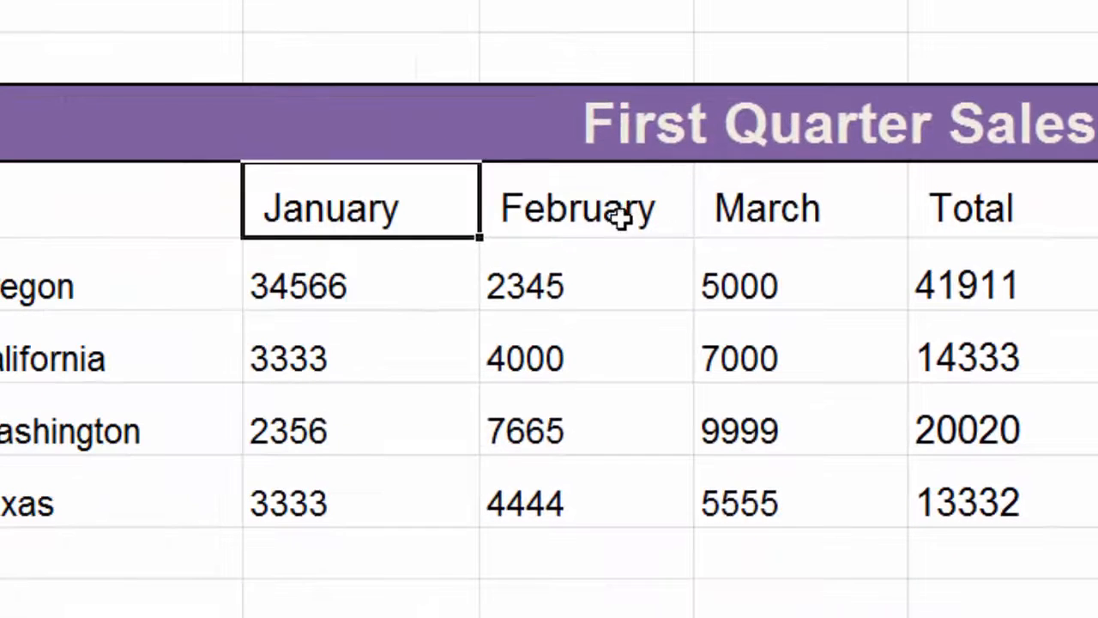
Apply the dollar accounting format to the January to Total figures for all four states.
{"action": "left_click_drag", "start_coordinate": [291, 283], "coordinate": [977, 495]}
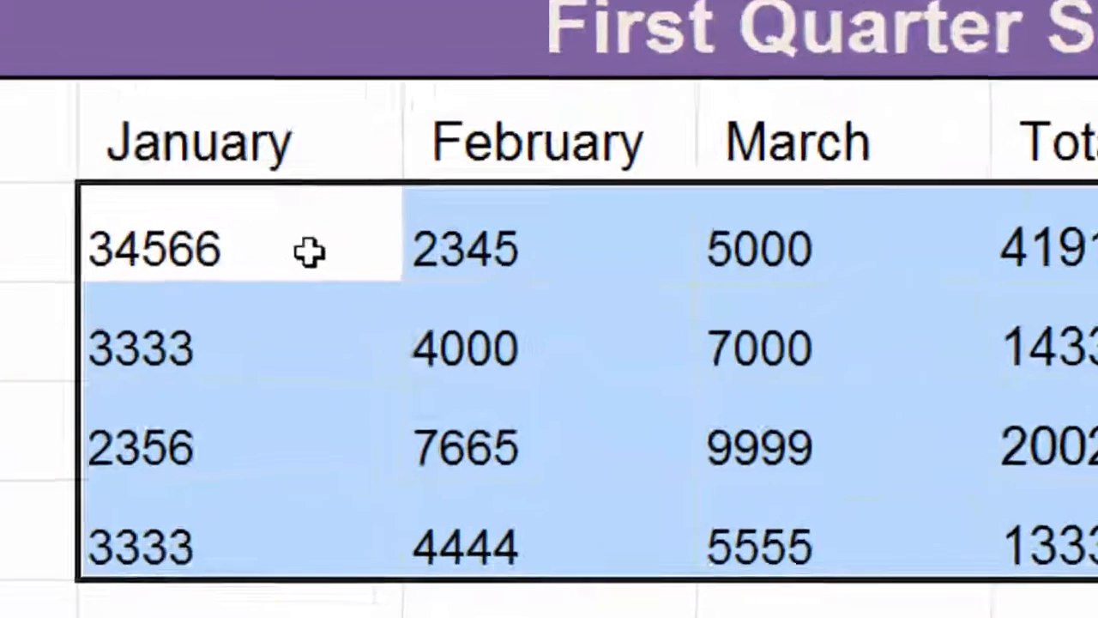
{"action": "right_click", "coordinate": [412, 289]}
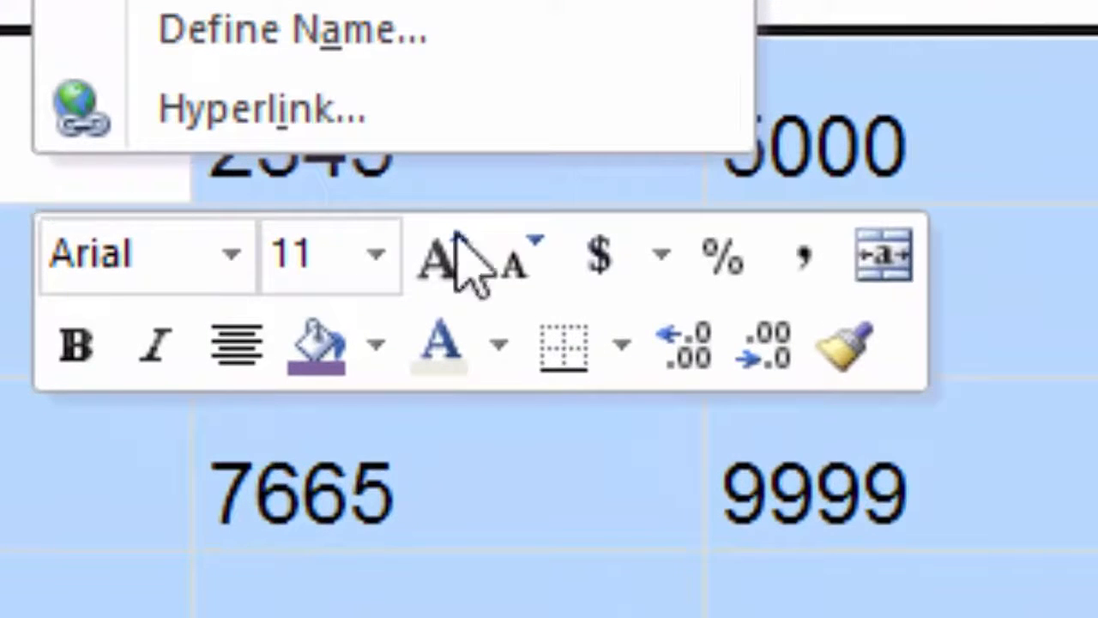
{"action": "left_click", "coordinate": [600, 276]}
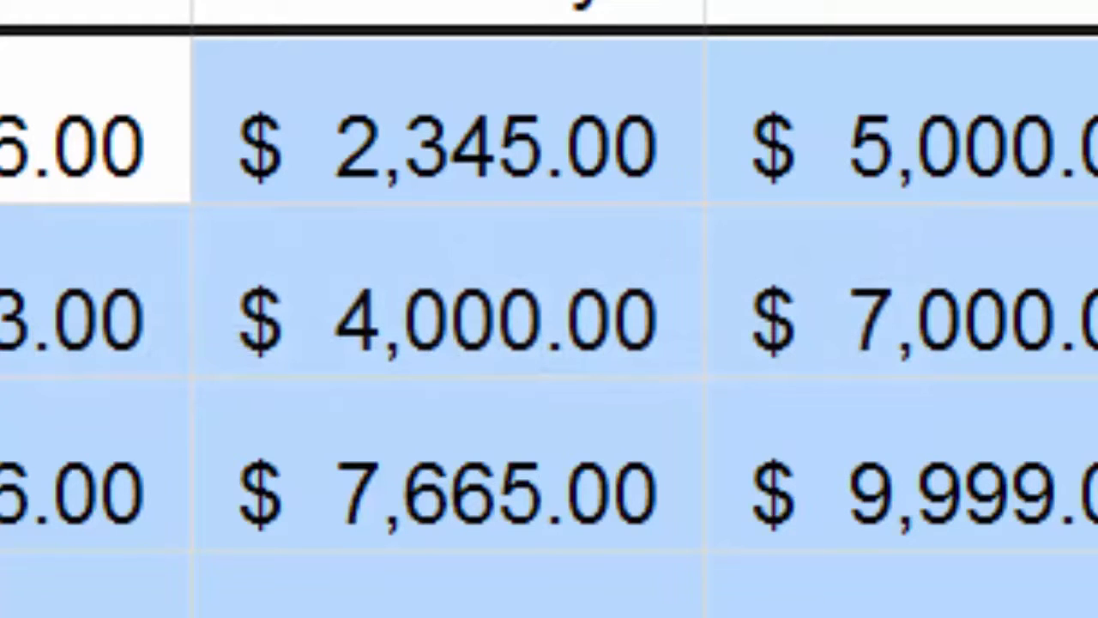
Try decreasing and increasing the decimal places of the selected dollar figures, finishing with no decimals.
{"action": "right_click", "coordinate": [39, 194]}
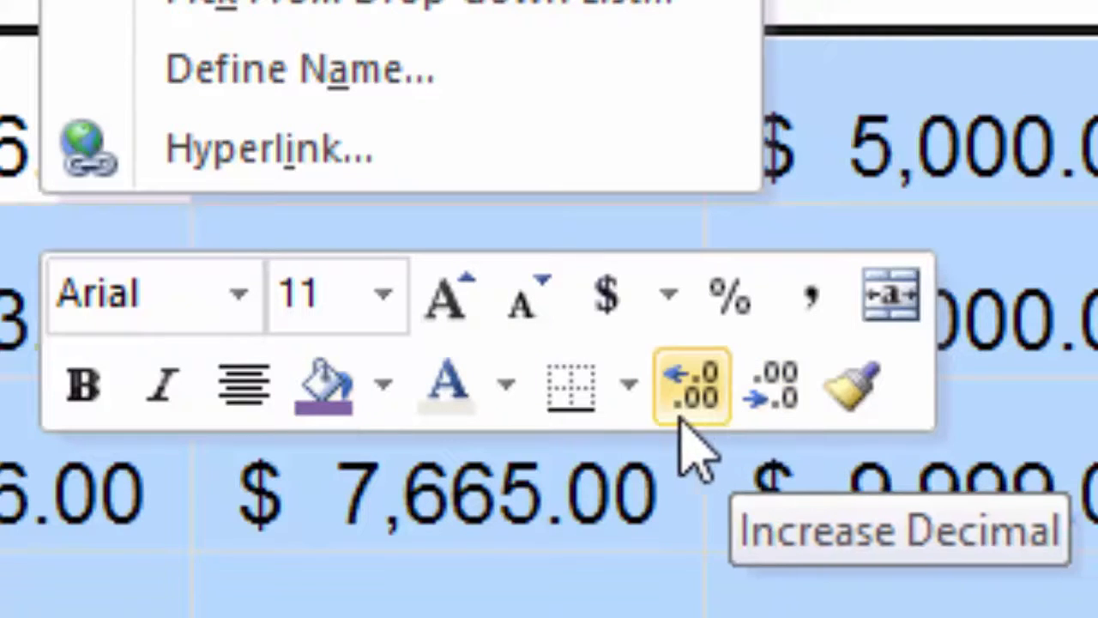
{"action": "left_click", "coordinate": [767, 410]}
{"action": "left_click", "coordinate": [768, 410]}
{"action": "left_click", "coordinate": [718, 404]}
{"action": "left_click", "coordinate": [718, 404]}
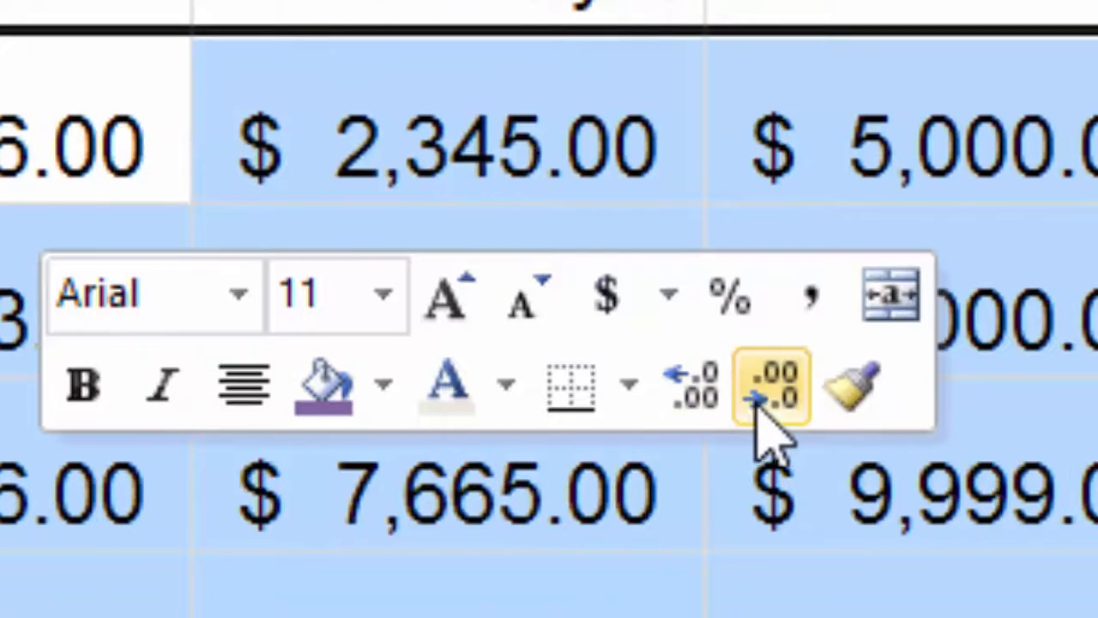
{"action": "left_click", "coordinate": [762, 403]}
{"action": "left_click", "coordinate": [761, 403]}
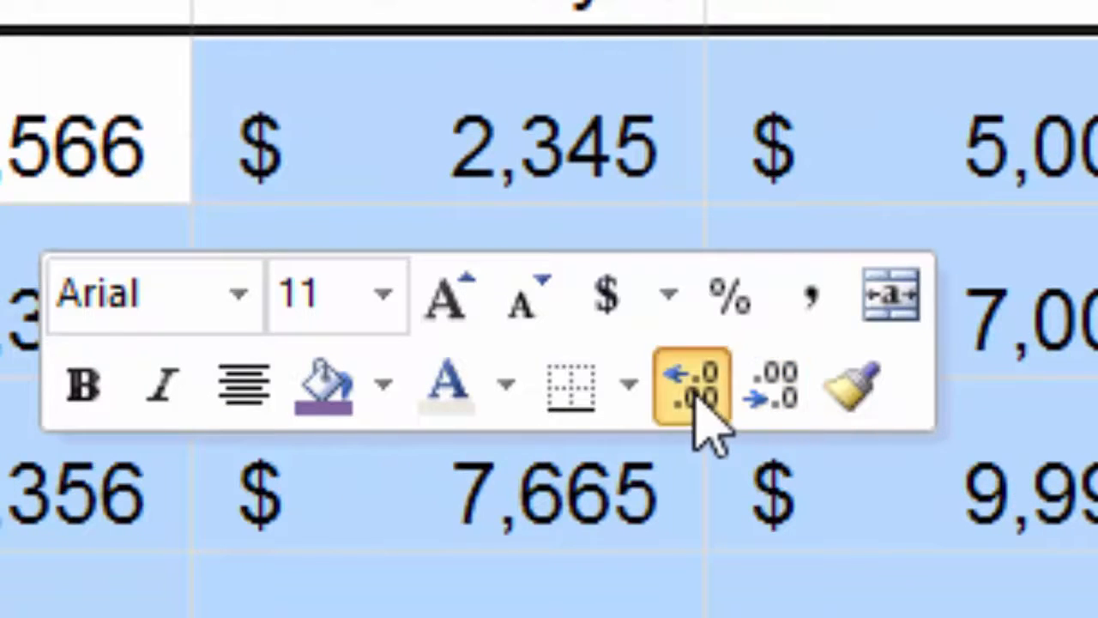
{"action": "left_click", "coordinate": [696, 411]}
{"action": "left_click", "coordinate": [697, 410]}
{"action": "left_click", "coordinate": [762, 410]}
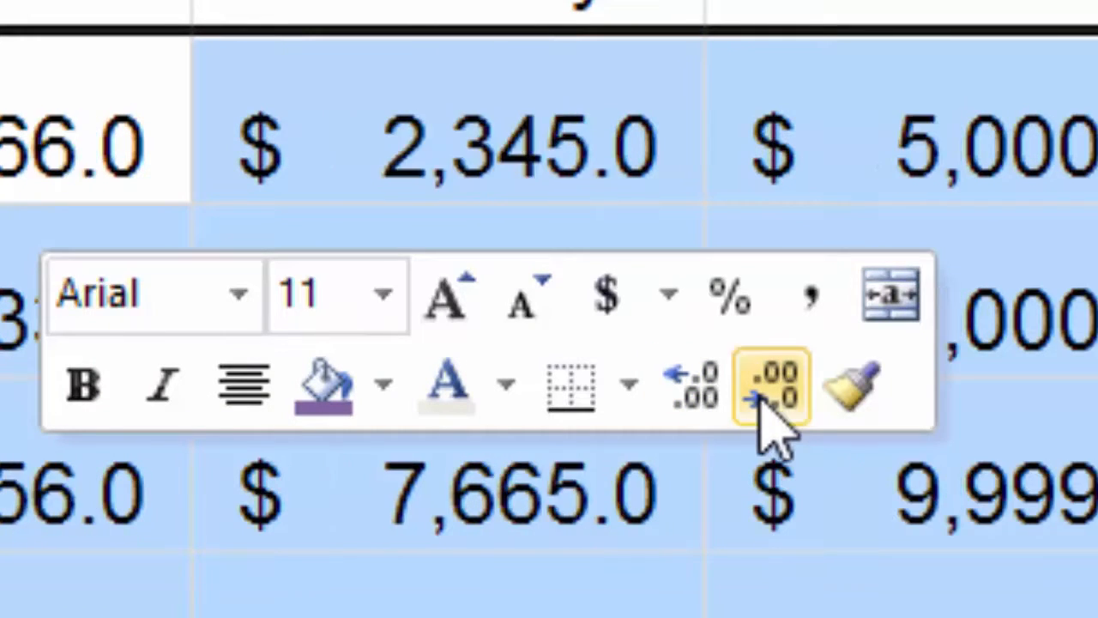
{"action": "left_click", "coordinate": [770, 410]}
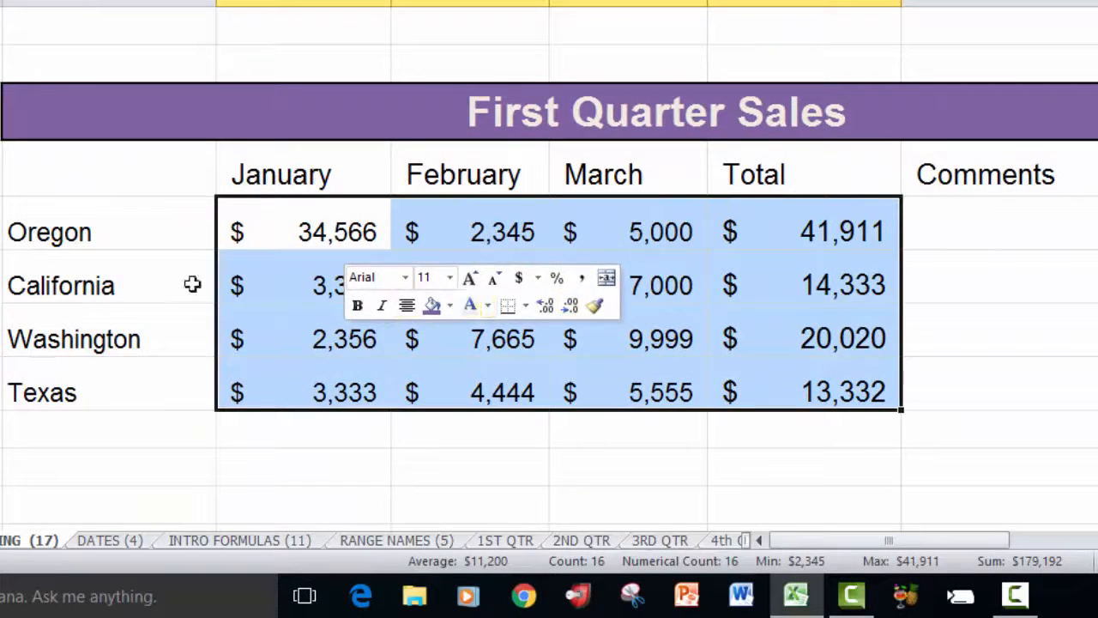
Bold the state names, the January to Comments headings and the Total figures together as one multiple selection.
{"action": "left_click_drag", "start_coordinate": [81, 231], "coordinate": [80, 381]}
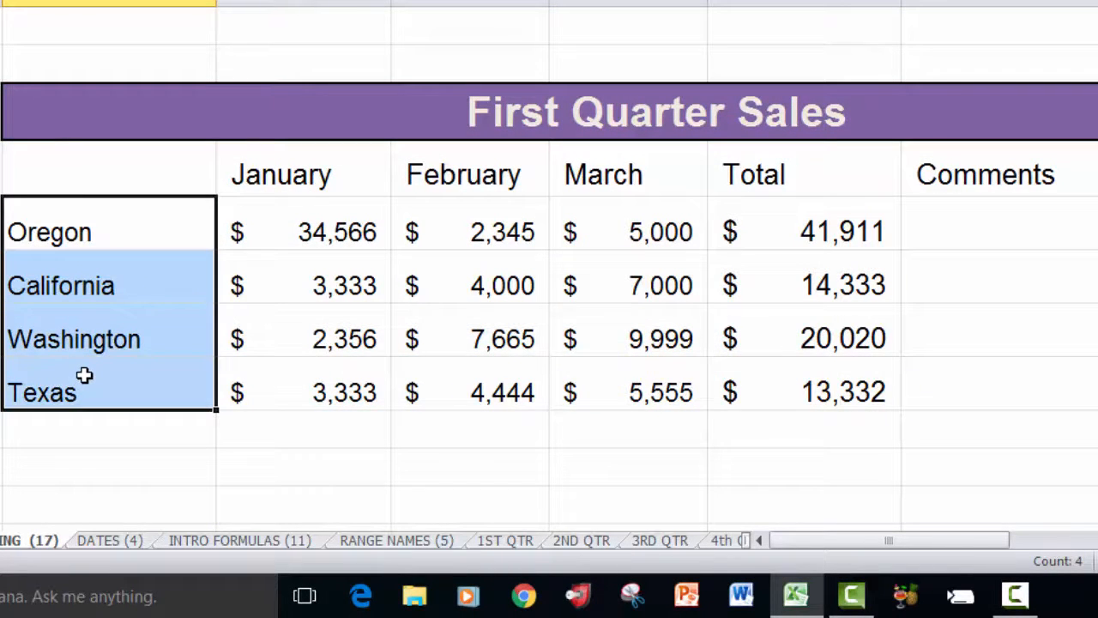
{"action": "left_click_drag", "start_coordinate": [319, 178], "coordinate": [1004, 191], "text": "ctrl"}
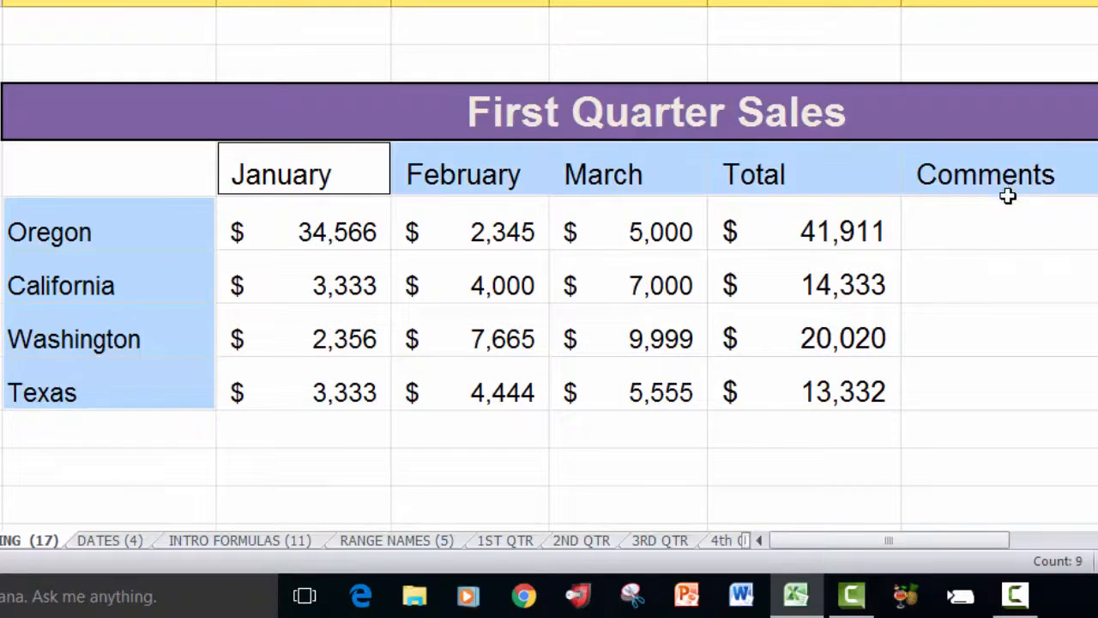
{"action": "left_click_drag", "start_coordinate": [821, 230], "coordinate": [826, 364], "text": "ctrl"}
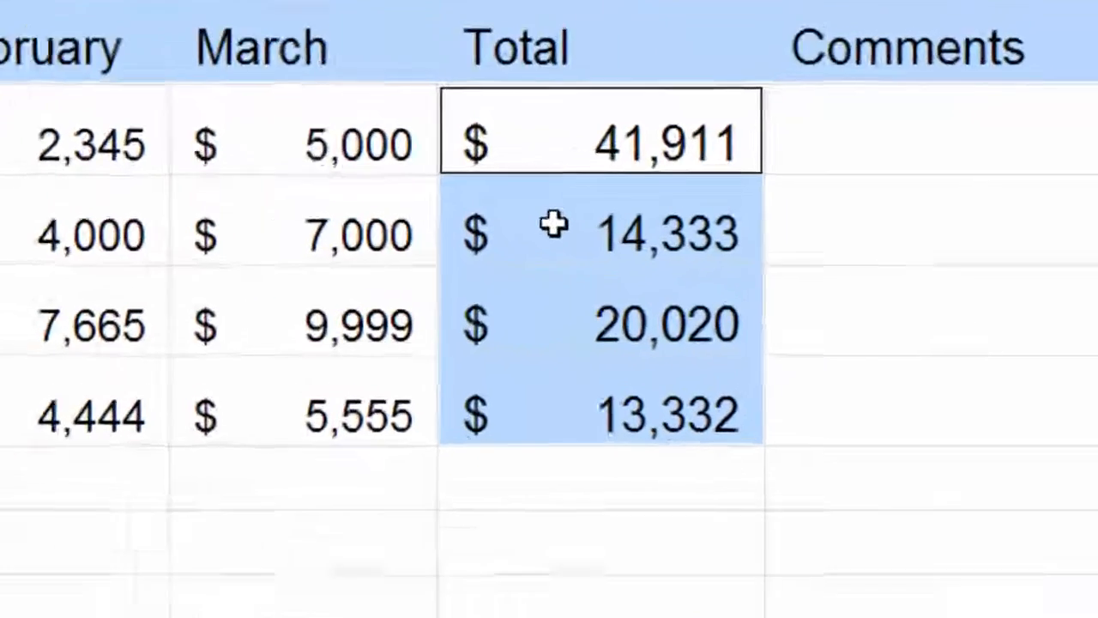
{"action": "right_click", "coordinate": [772, 284]}
{"action": "left_click", "coordinate": [215, 319]}
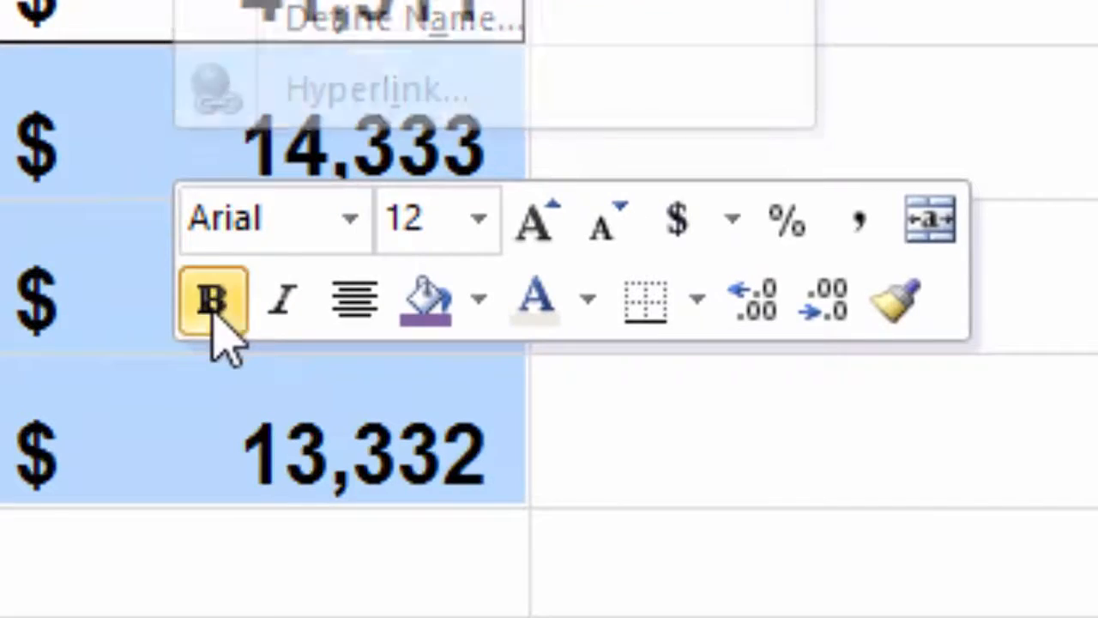
{"action": "left_click", "coordinate": [5, 343]}
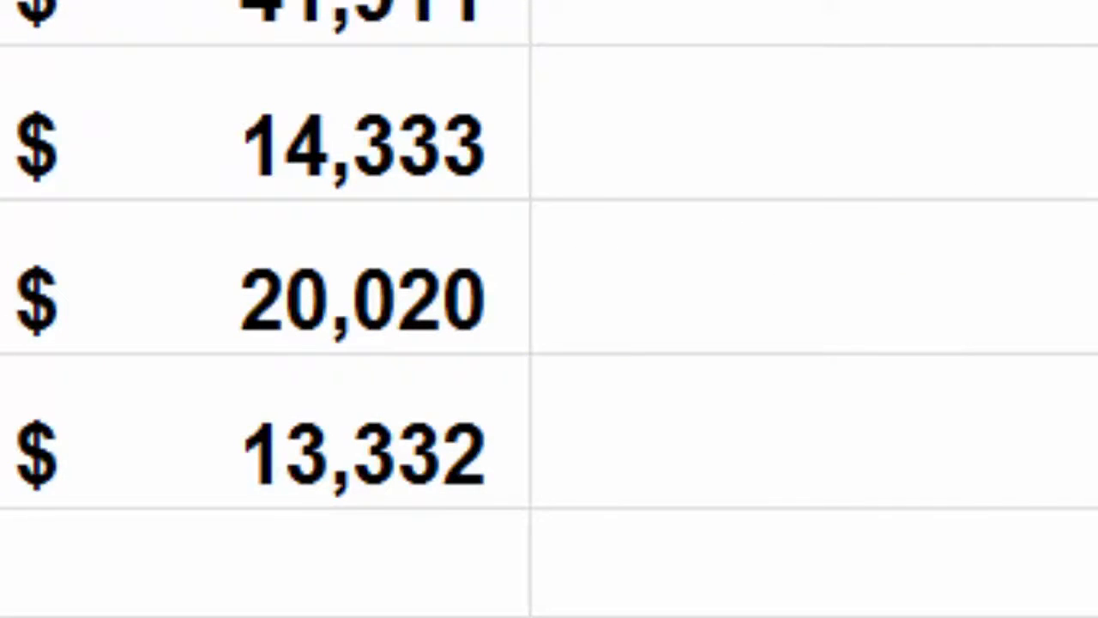
Apply All Borders to the state rows from the January column through the Comments column.
{"action": "left_click_drag", "start_coordinate": [256, 332], "coordinate": [786, 450]}
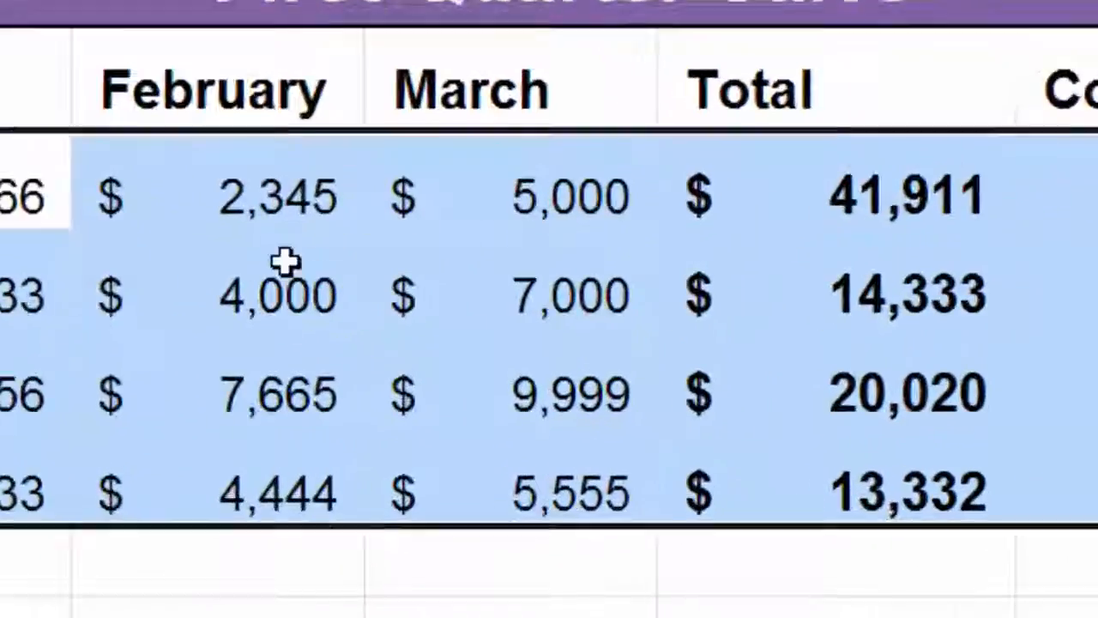
{"action": "right_click", "coordinate": [418, 364]}
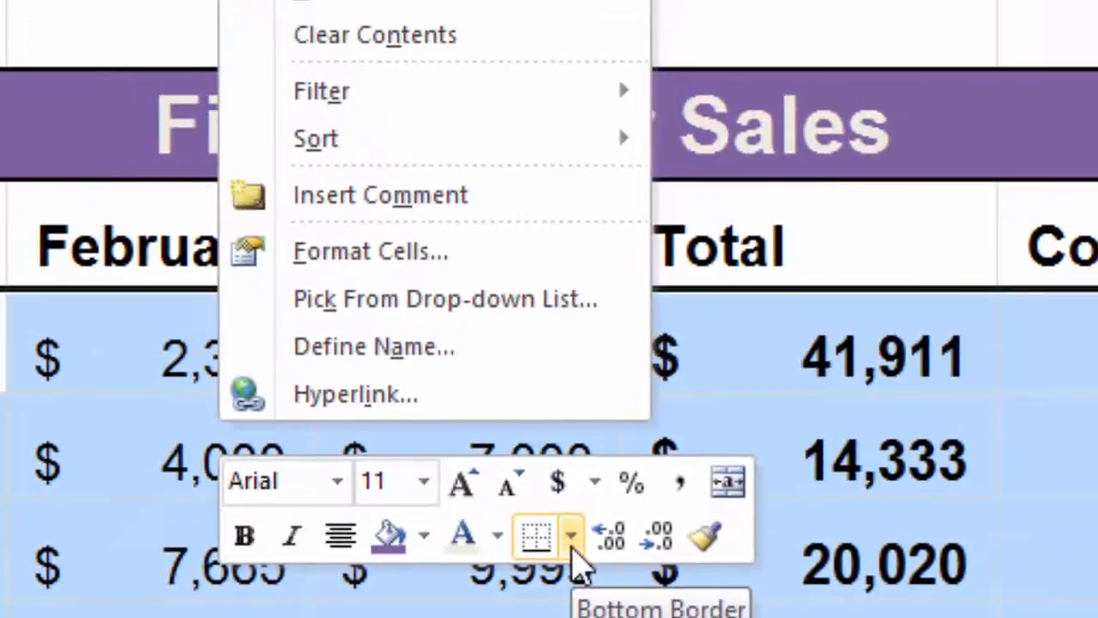
{"action": "left_click", "coordinate": [572, 542]}
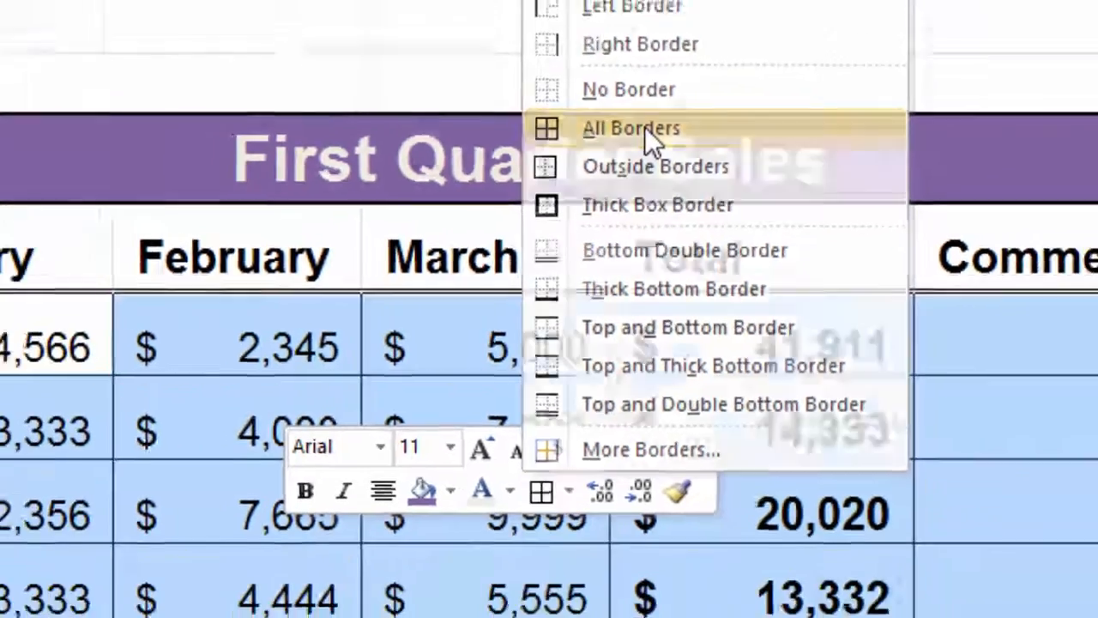
{"action": "left_click", "coordinate": [669, 89]}
{"action": "left_click", "coordinate": [423, 373]}
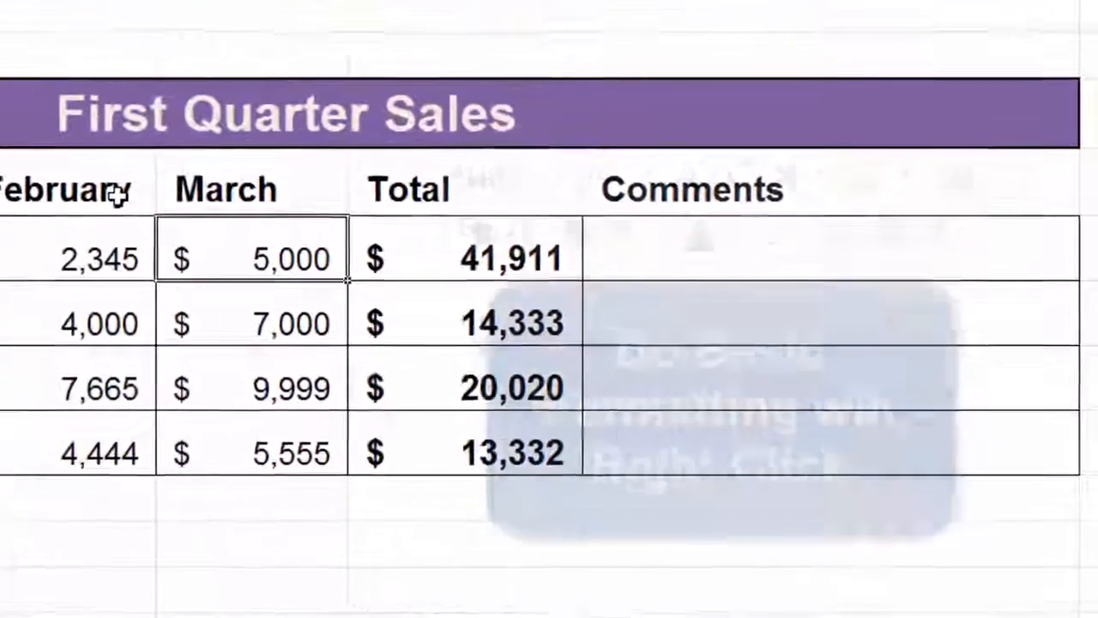
Bring up the quick formatting options for the February heading cell.
{"action": "right_click", "coordinate": [431, 283]}
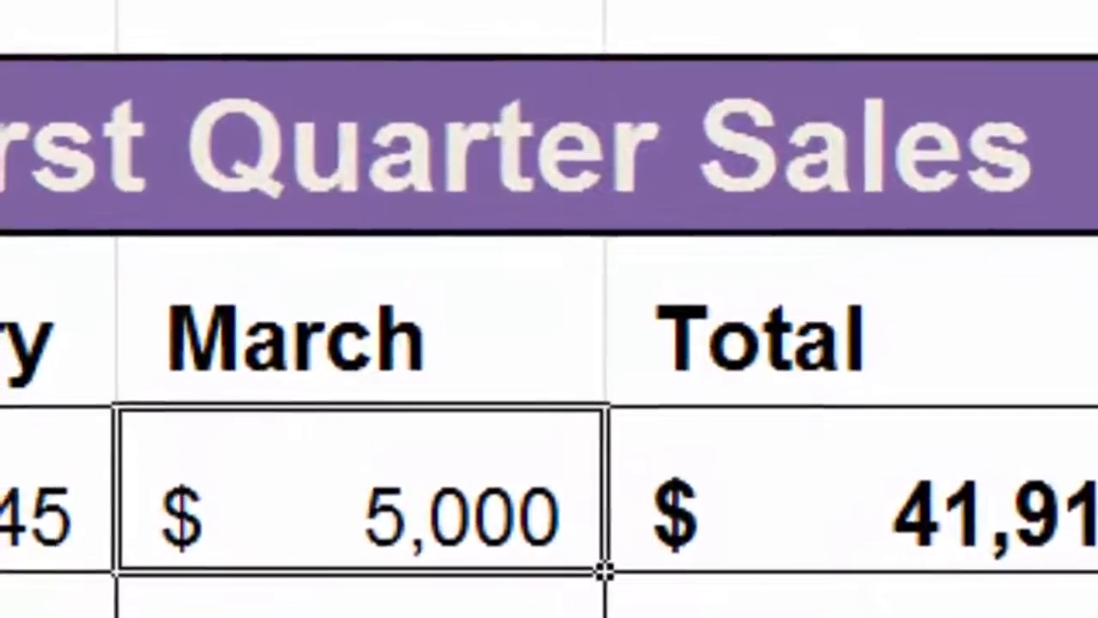
{"action": "right_click", "coordinate": [16, 298]}
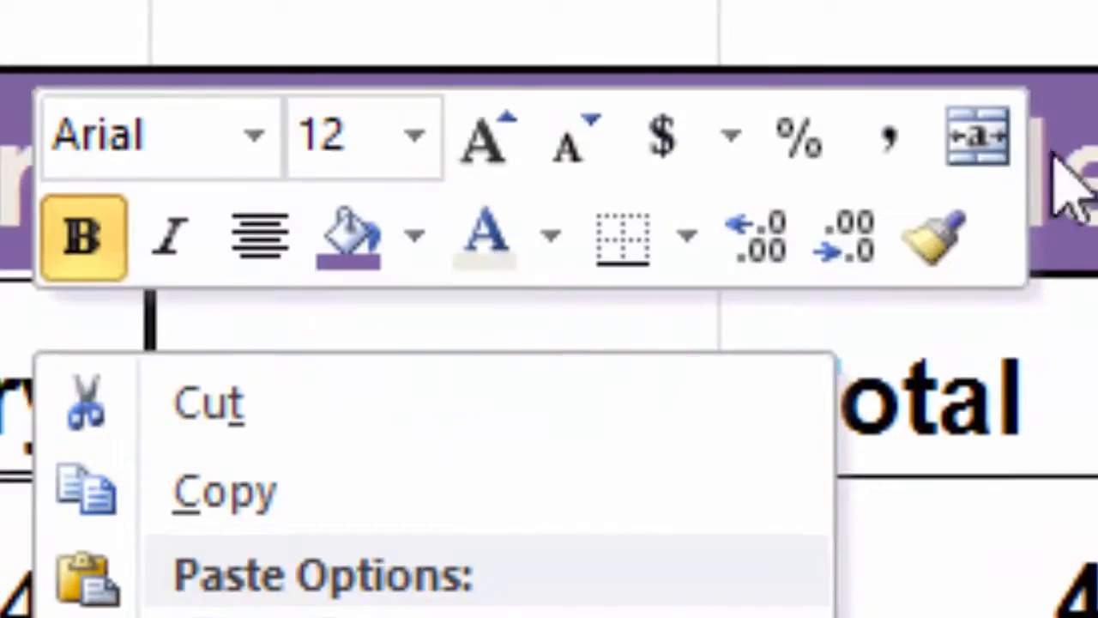